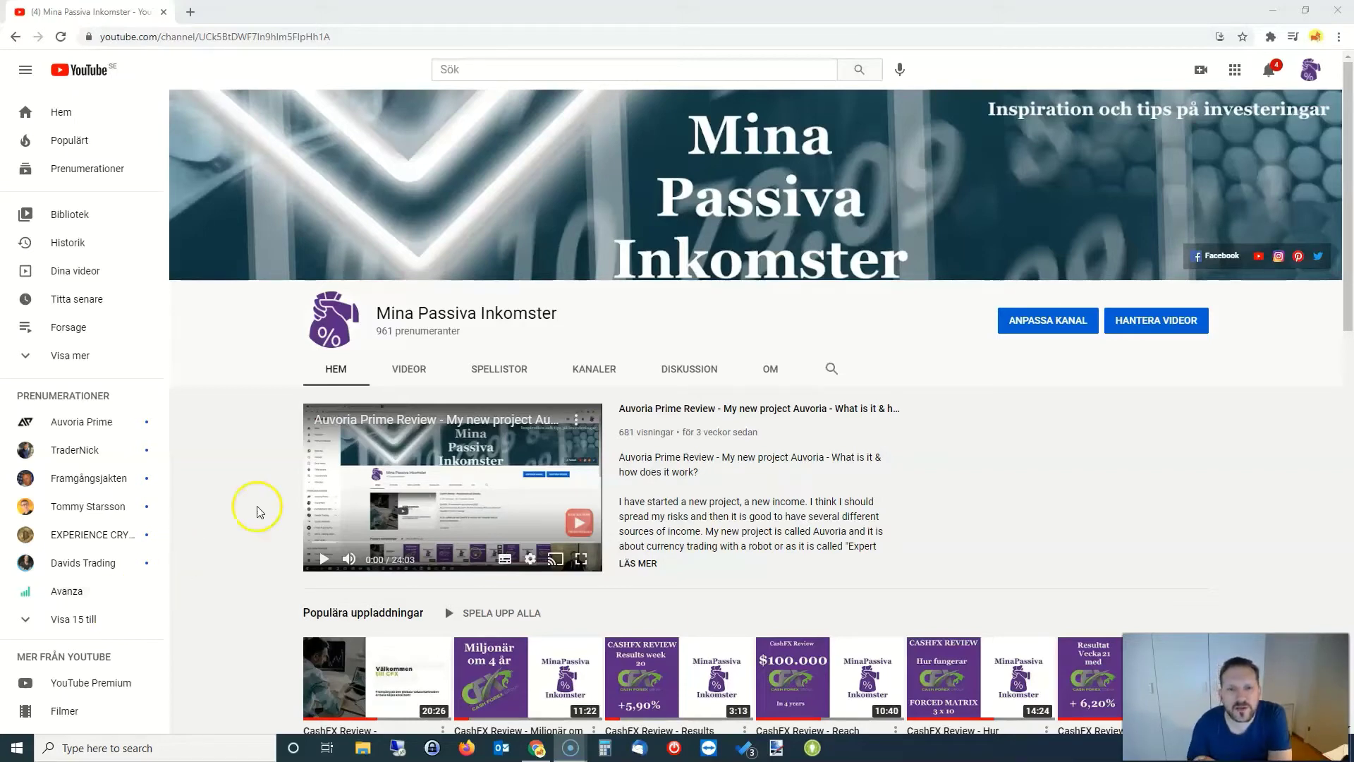
- Switch from the Dashboard to the Cards section
click(386, 450)
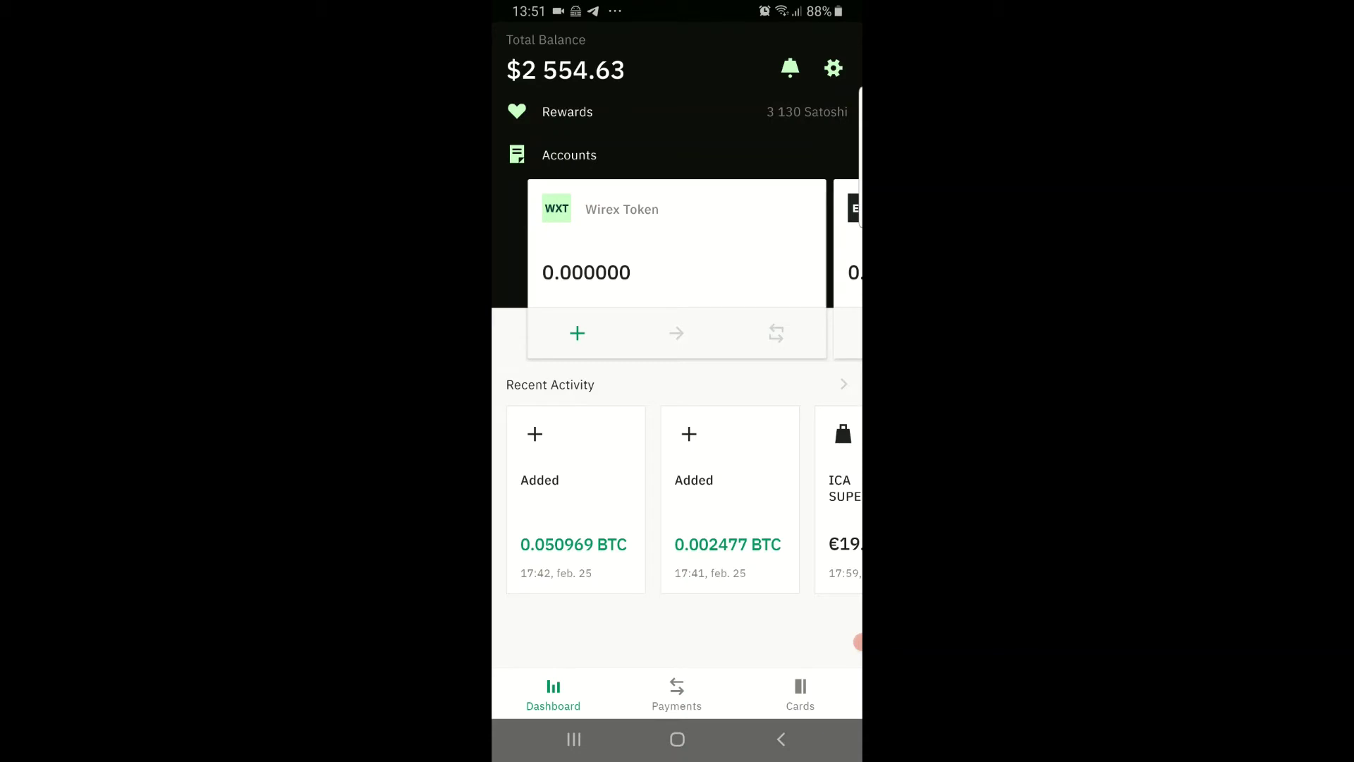
click(801, 694)
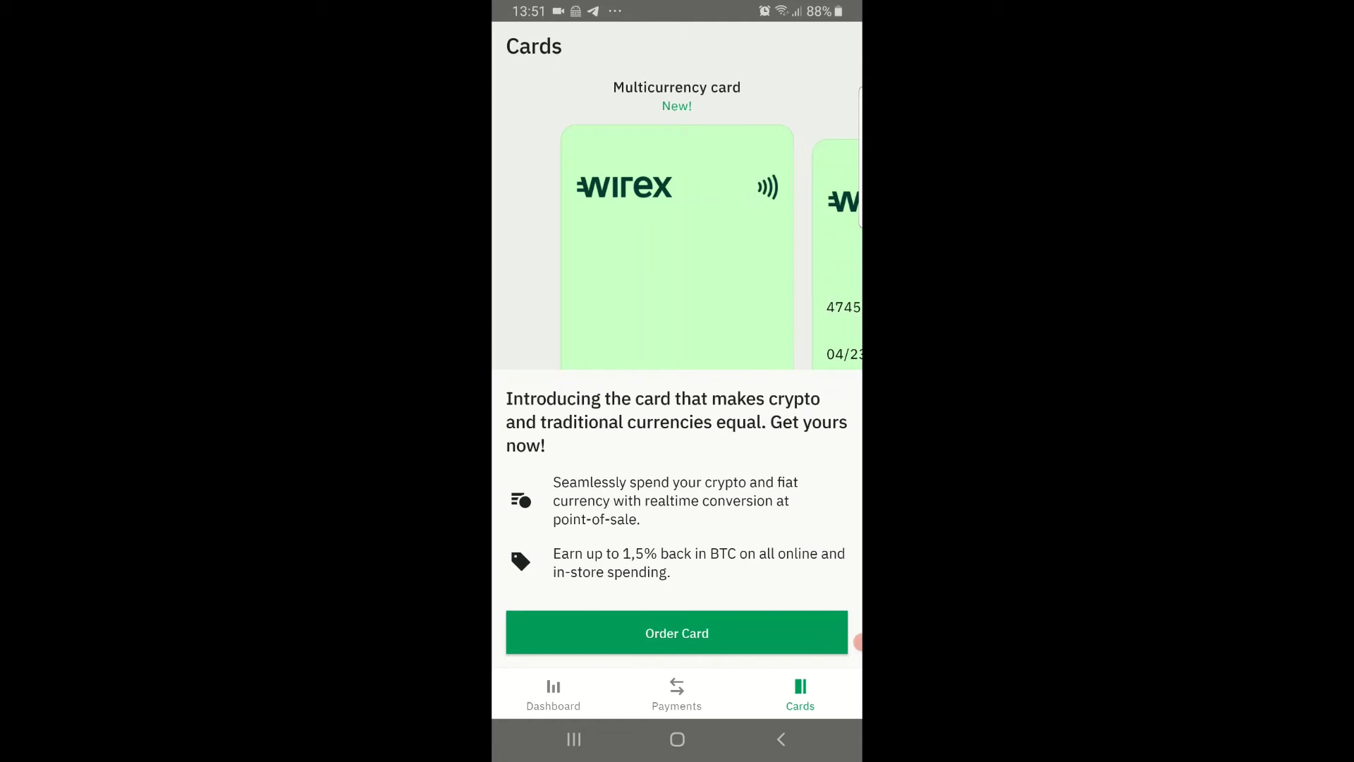
scroll(678, 423, down, 1)
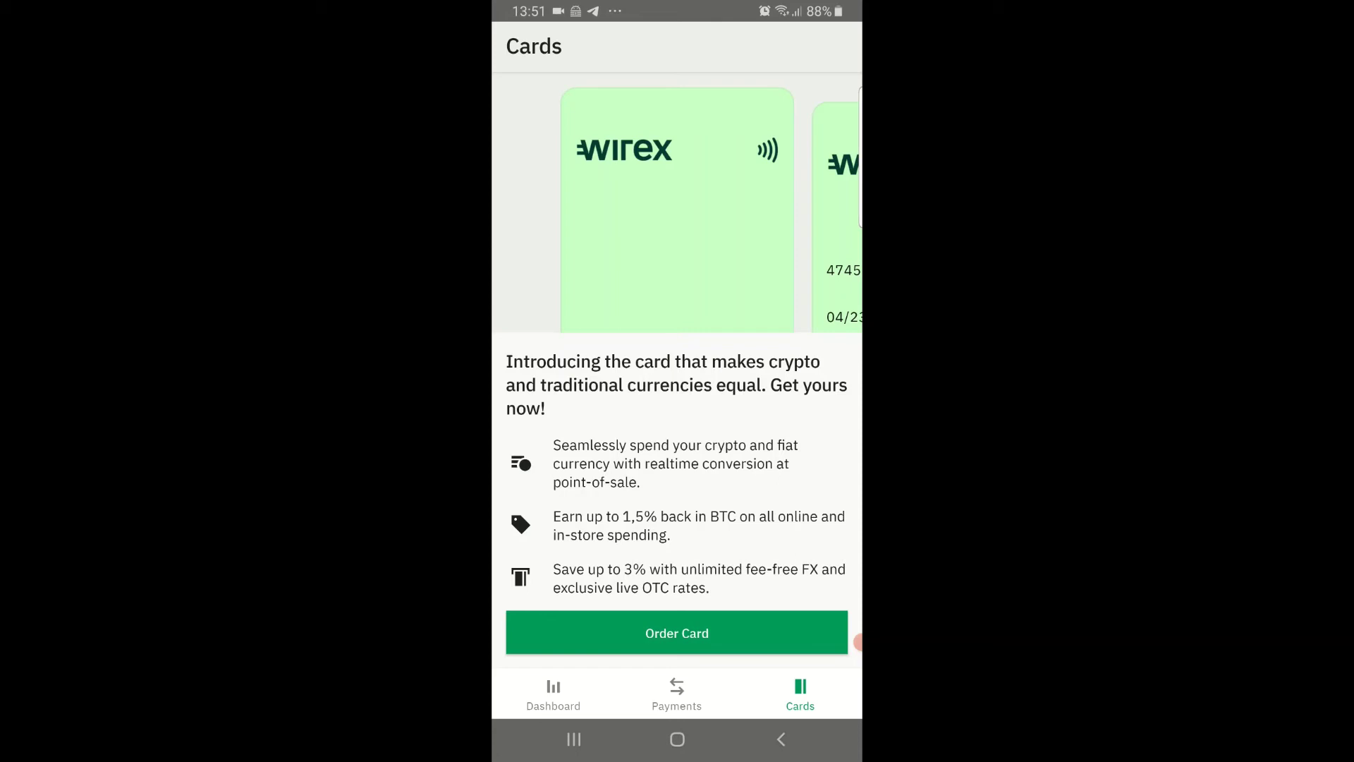
- Start the Multicurrency card order and clear the old delivery street address
click(677, 634)
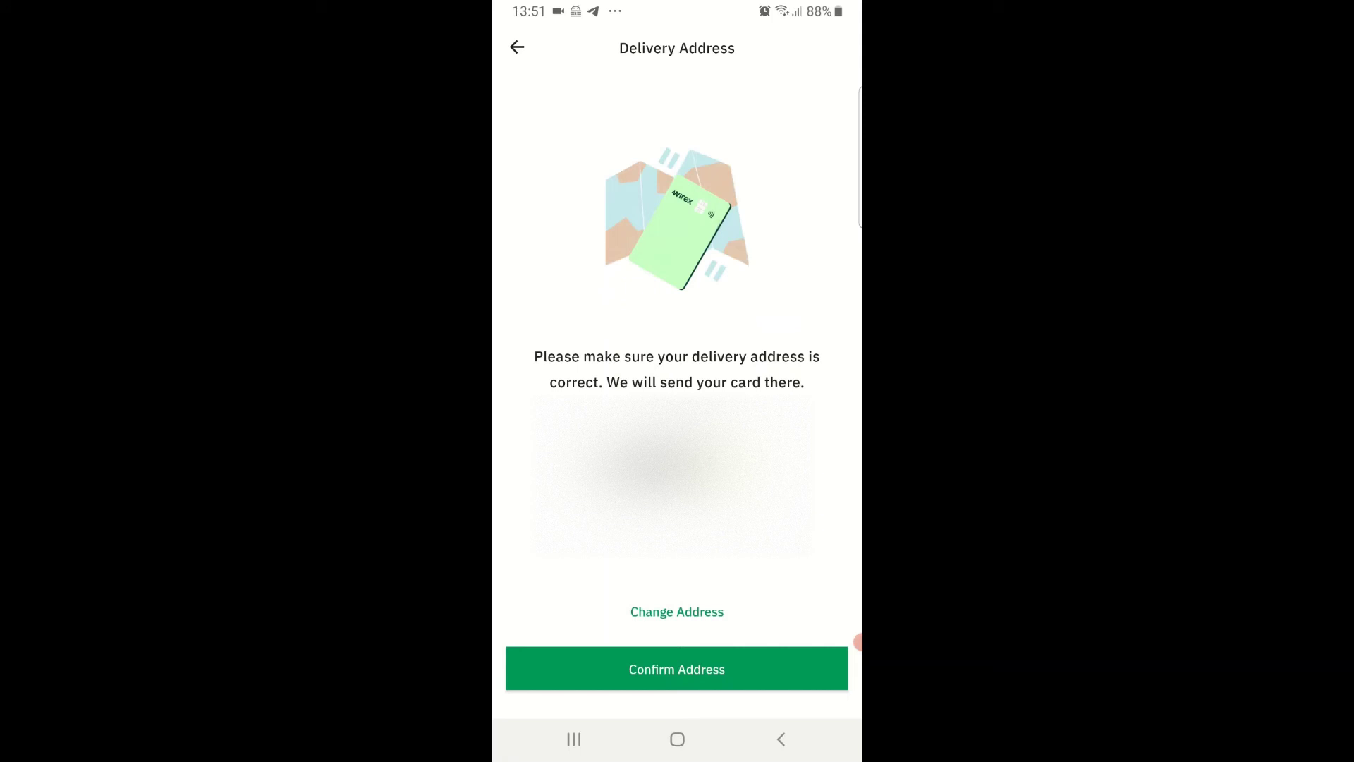
click(678, 612)
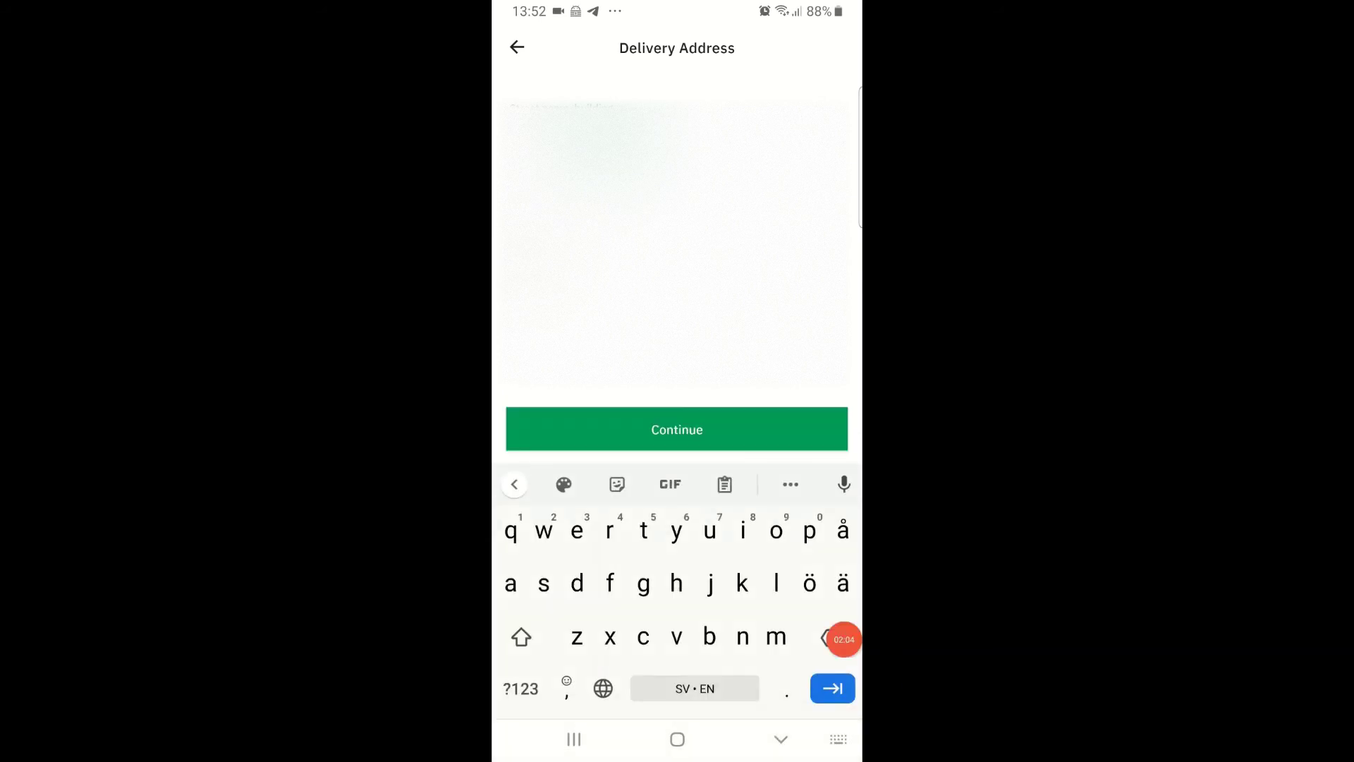
key(BackSpace)
key(BackSpace)
key(BackSpace)
key(BackSpace)
key(BackSpace)
key(BackSpace)
key(BackSpace)
key(BackSpace)
key(BackSpace)
key(BackSpace)
text(SRinggat)
- Pick the suggested Ringgatan address and submit it as the new delivery address
click(675, 485)
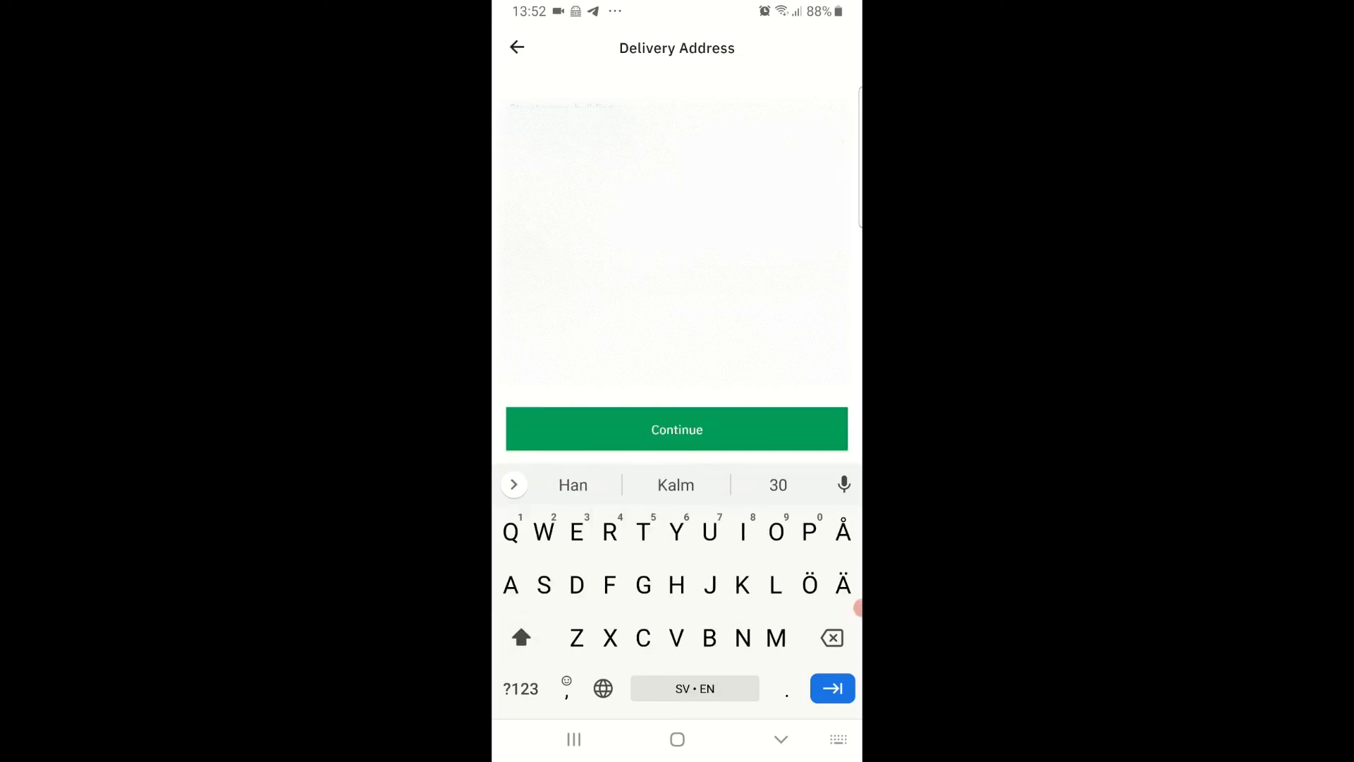
click(552, 245)
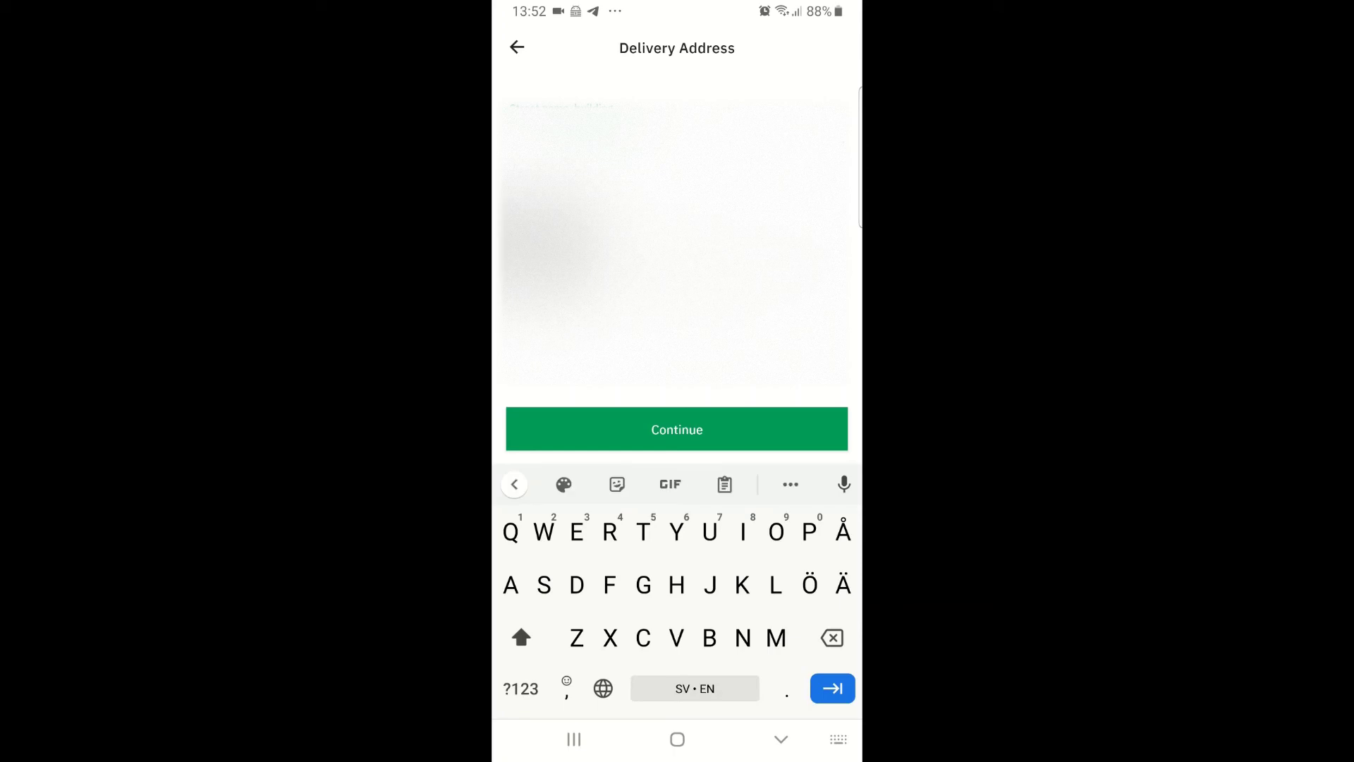
click(521, 689)
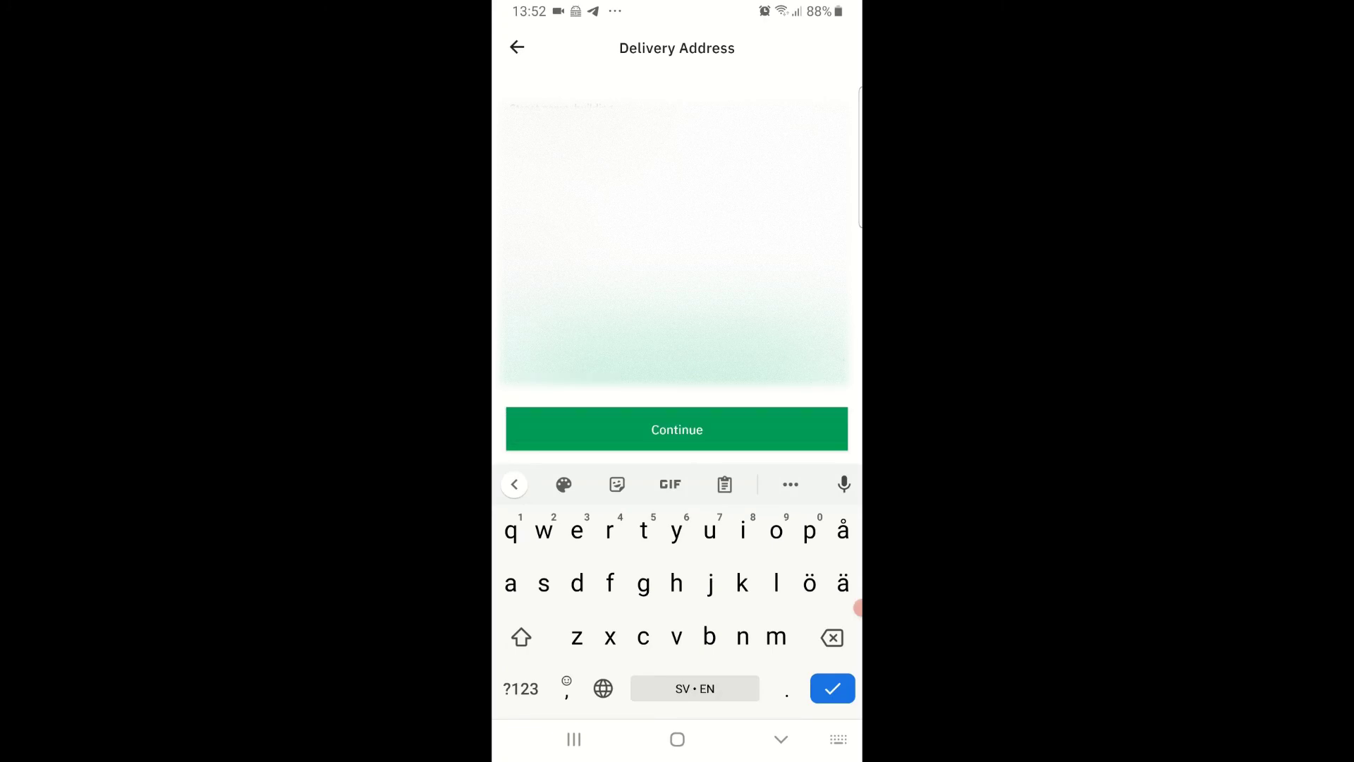
click(520, 690)
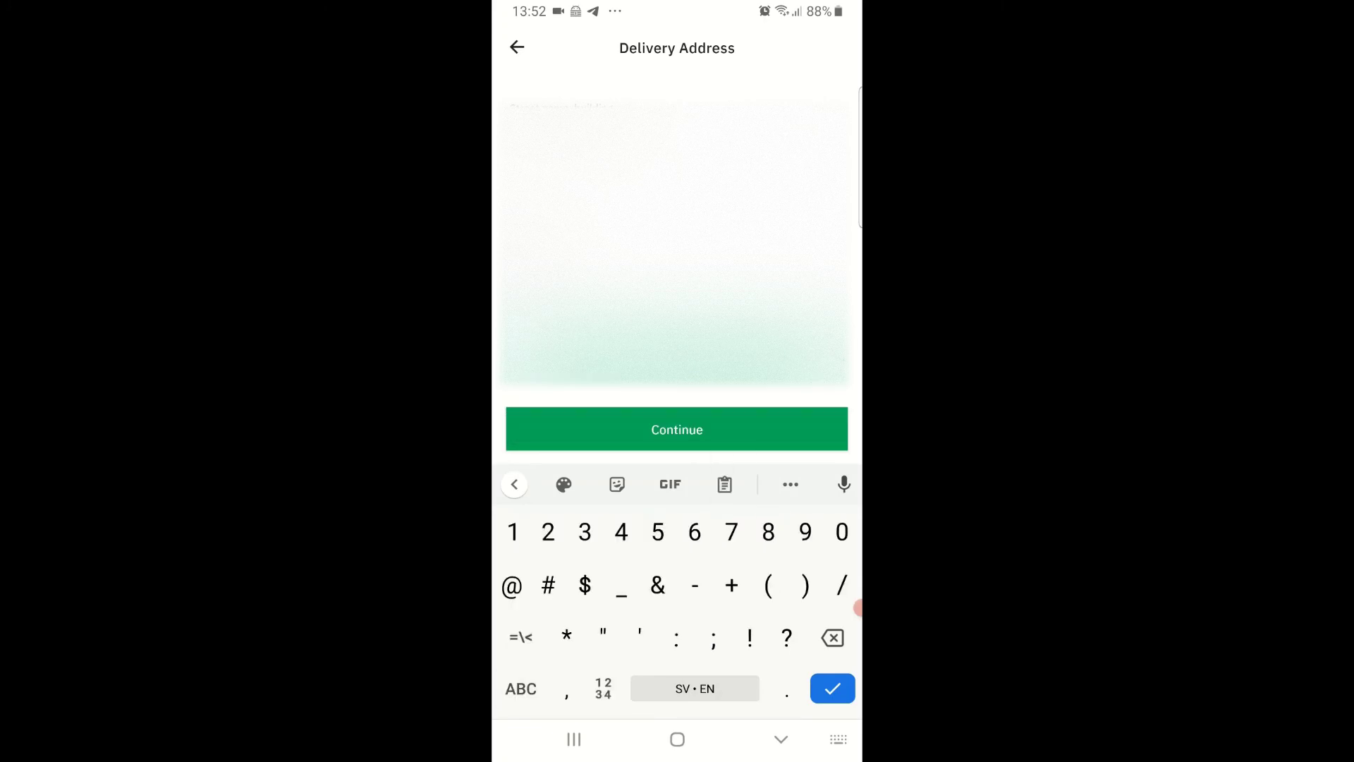
click(677, 428)
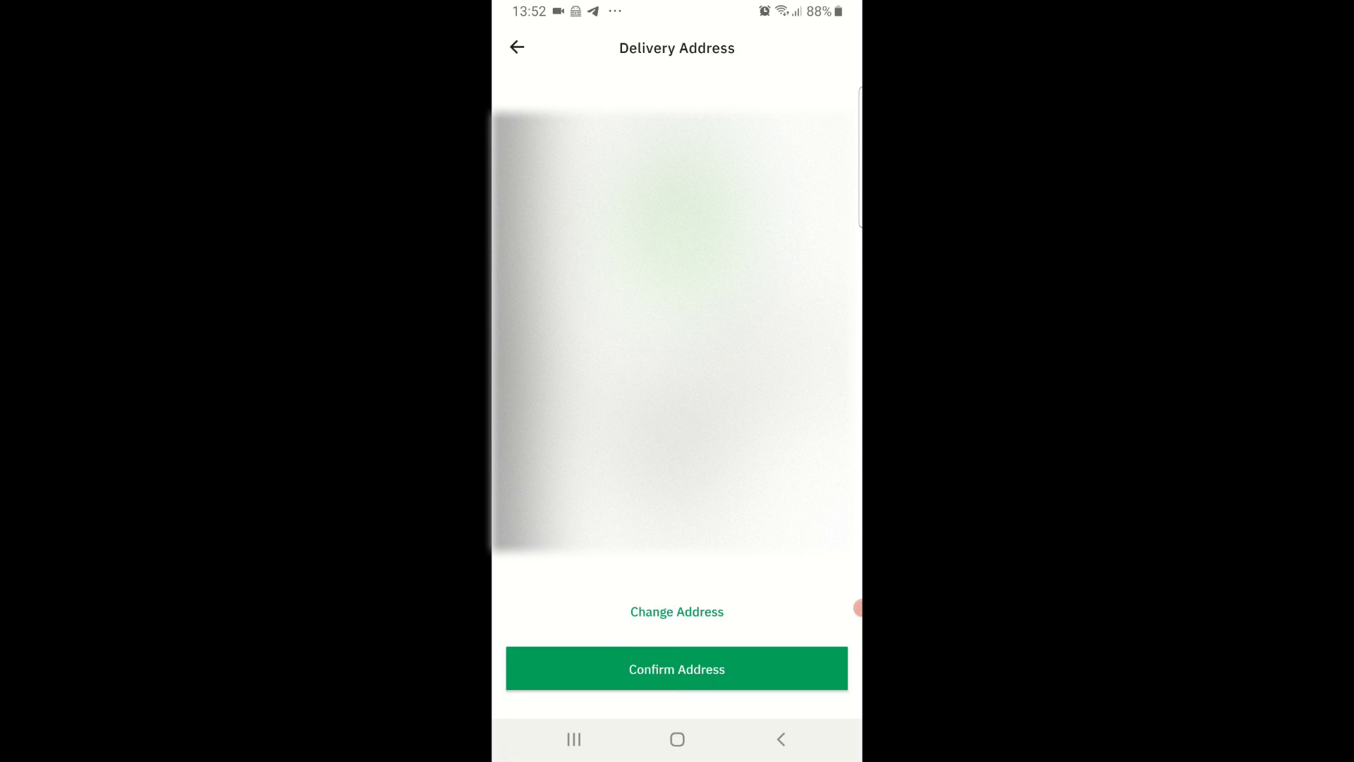
- Confirm the address and try placing the order, returning after the 'Postcode not found' error
click(677, 669)
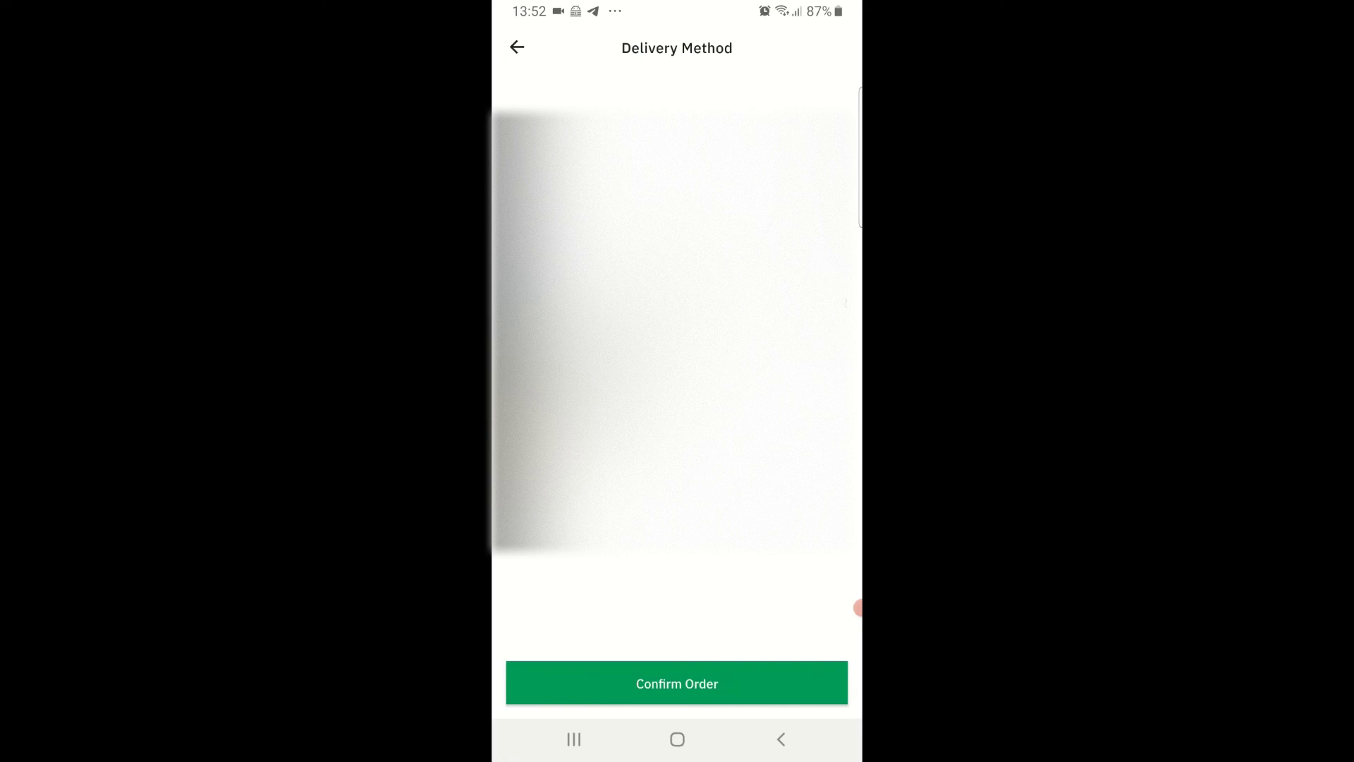
click(677, 683)
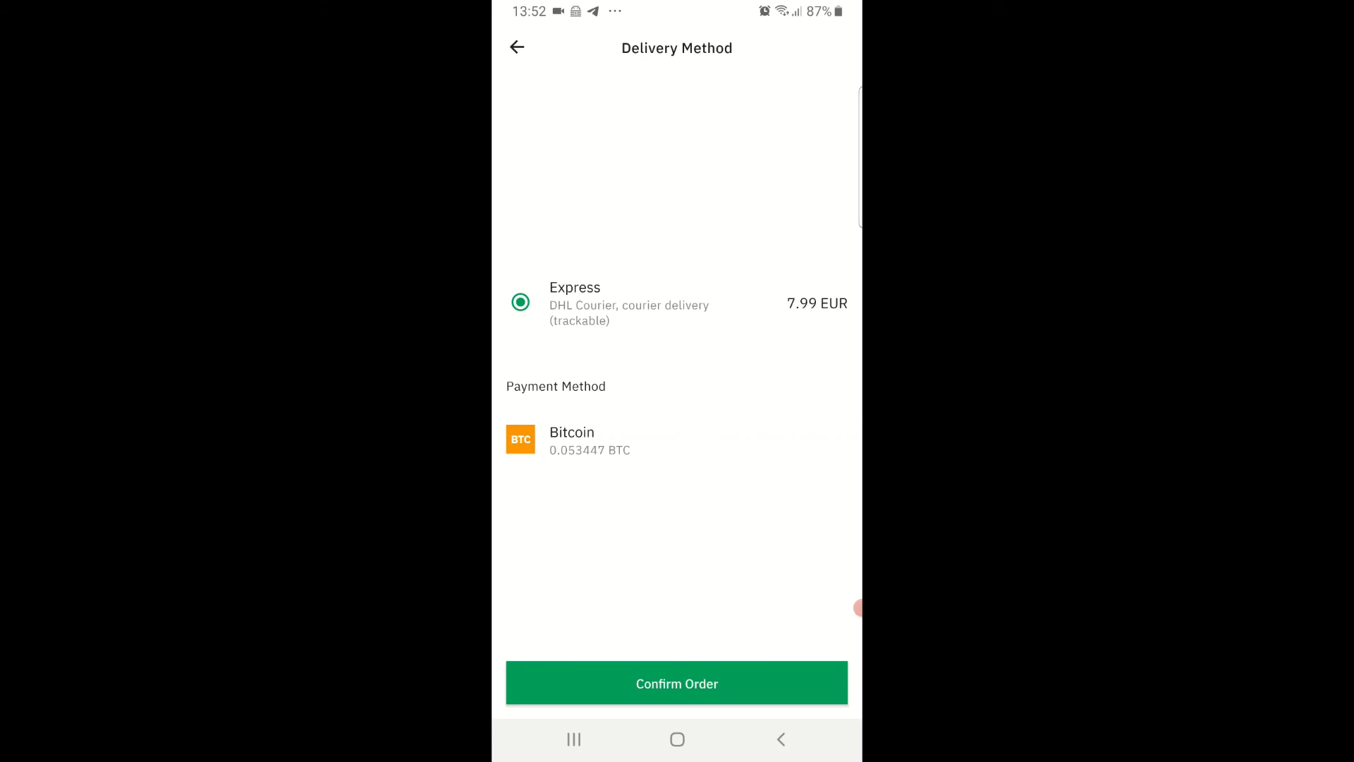
click(677, 683)
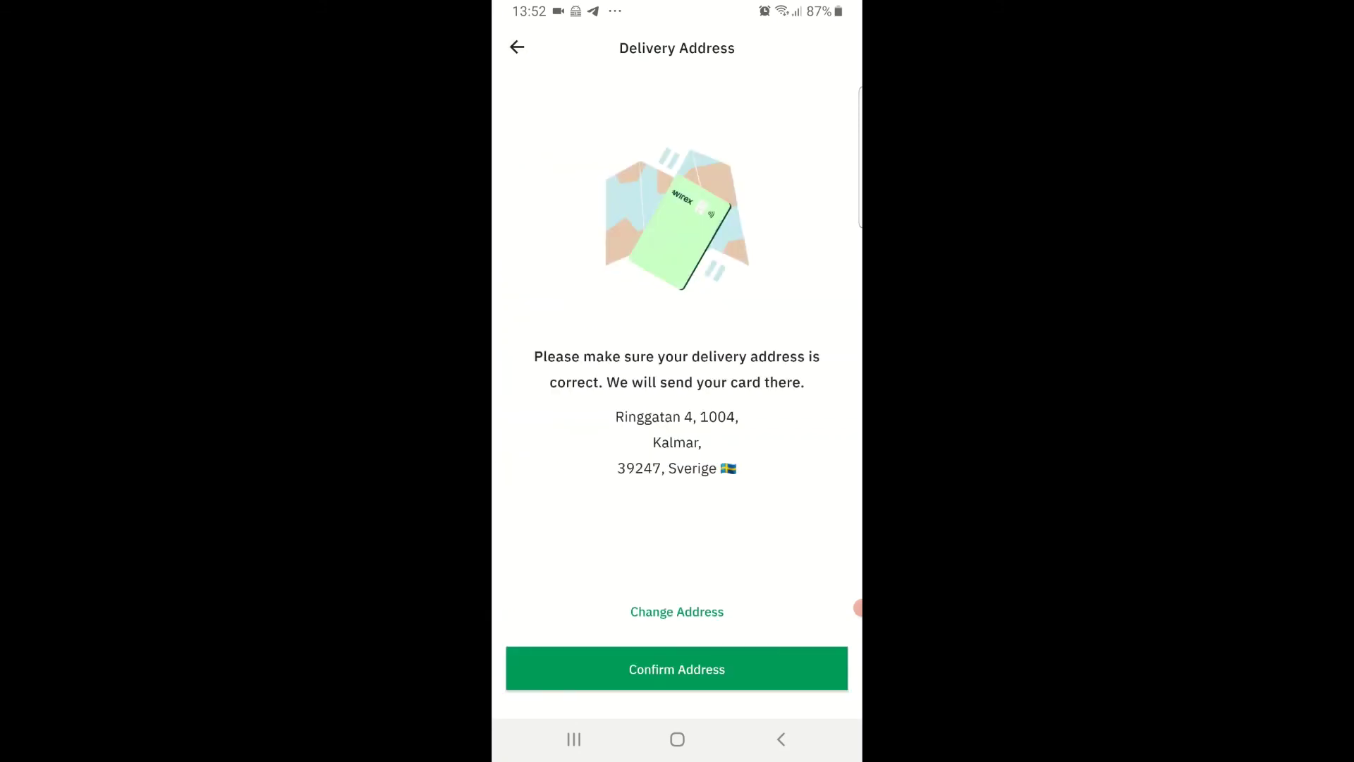
- Reformat the delivery postcode to 392 47 and resubmit the address
click(677, 612)
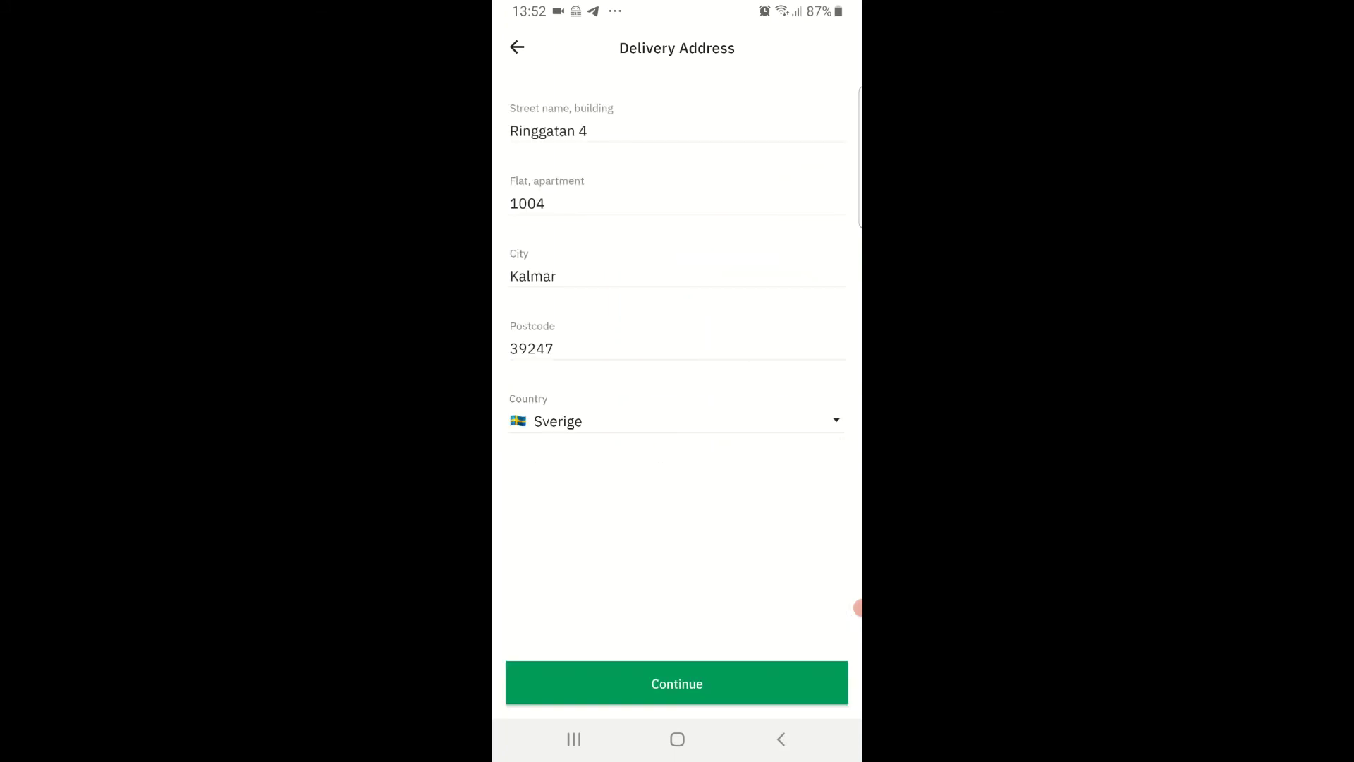
click(537, 348)
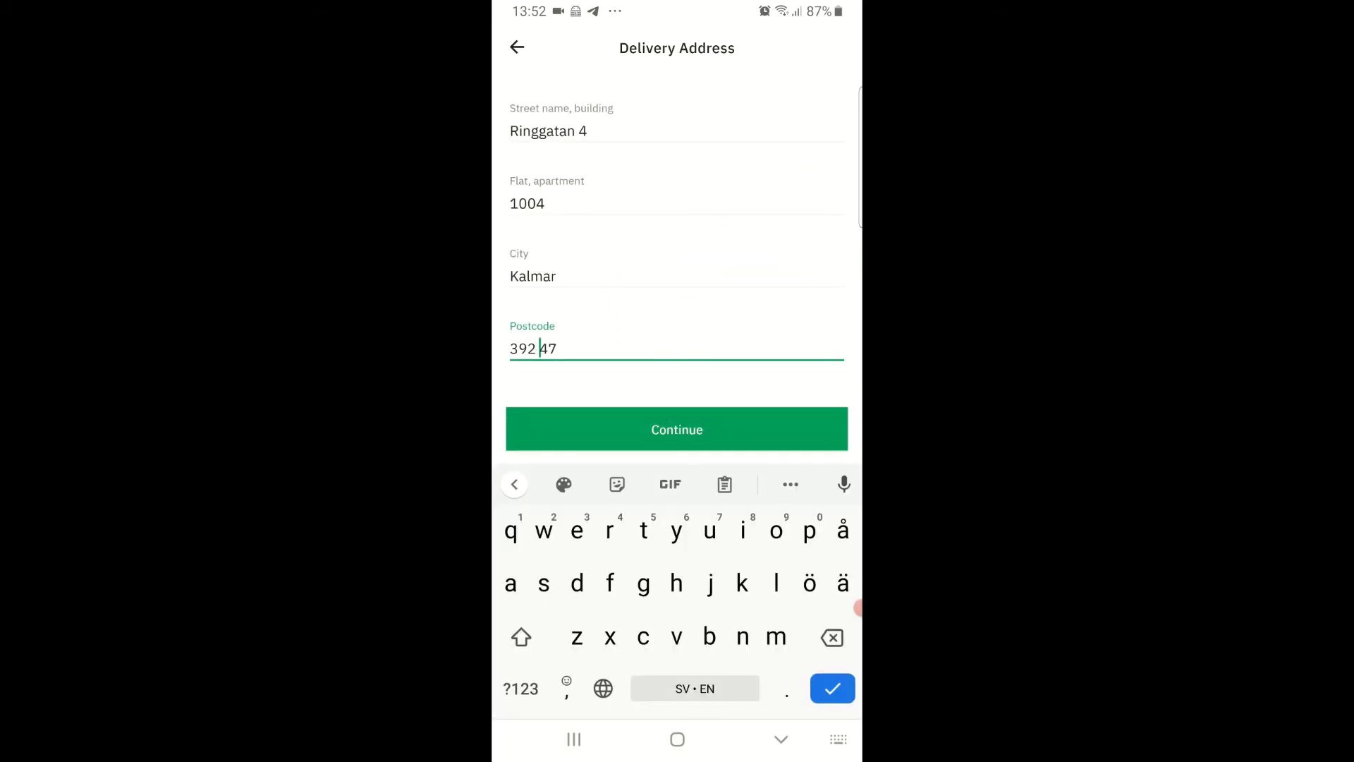
click(677, 429)
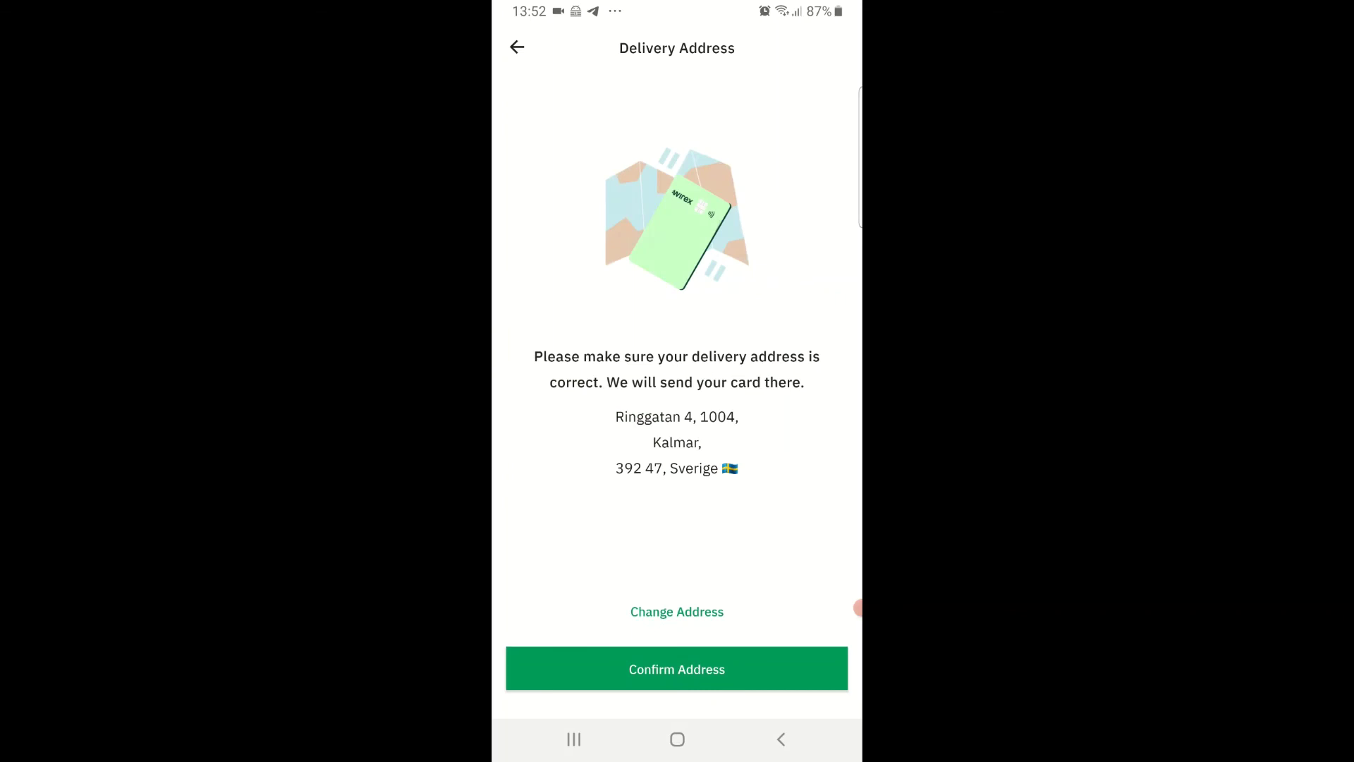
- Confirm the corrected address and order with Express DHL delivery (7.99 EUR) paid in Bitcoin
click(677, 668)
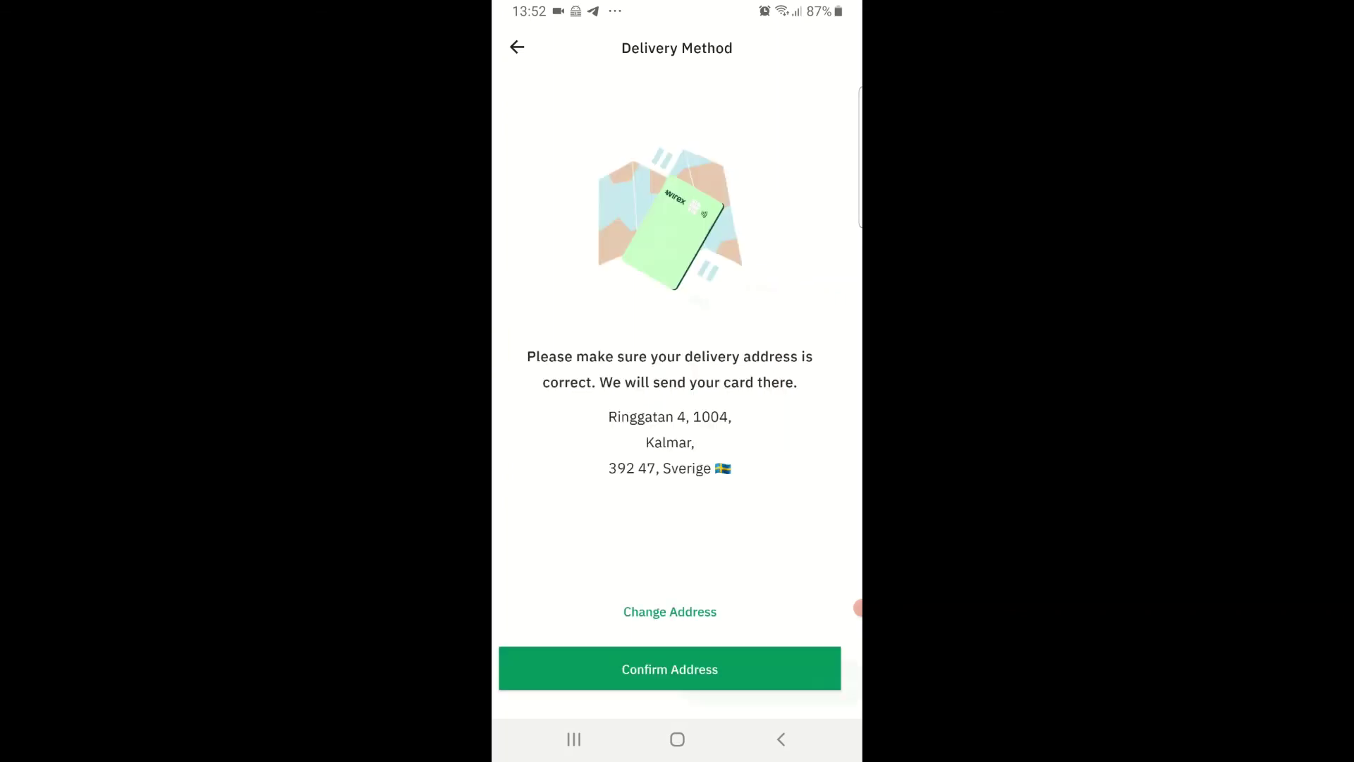
click(678, 684)
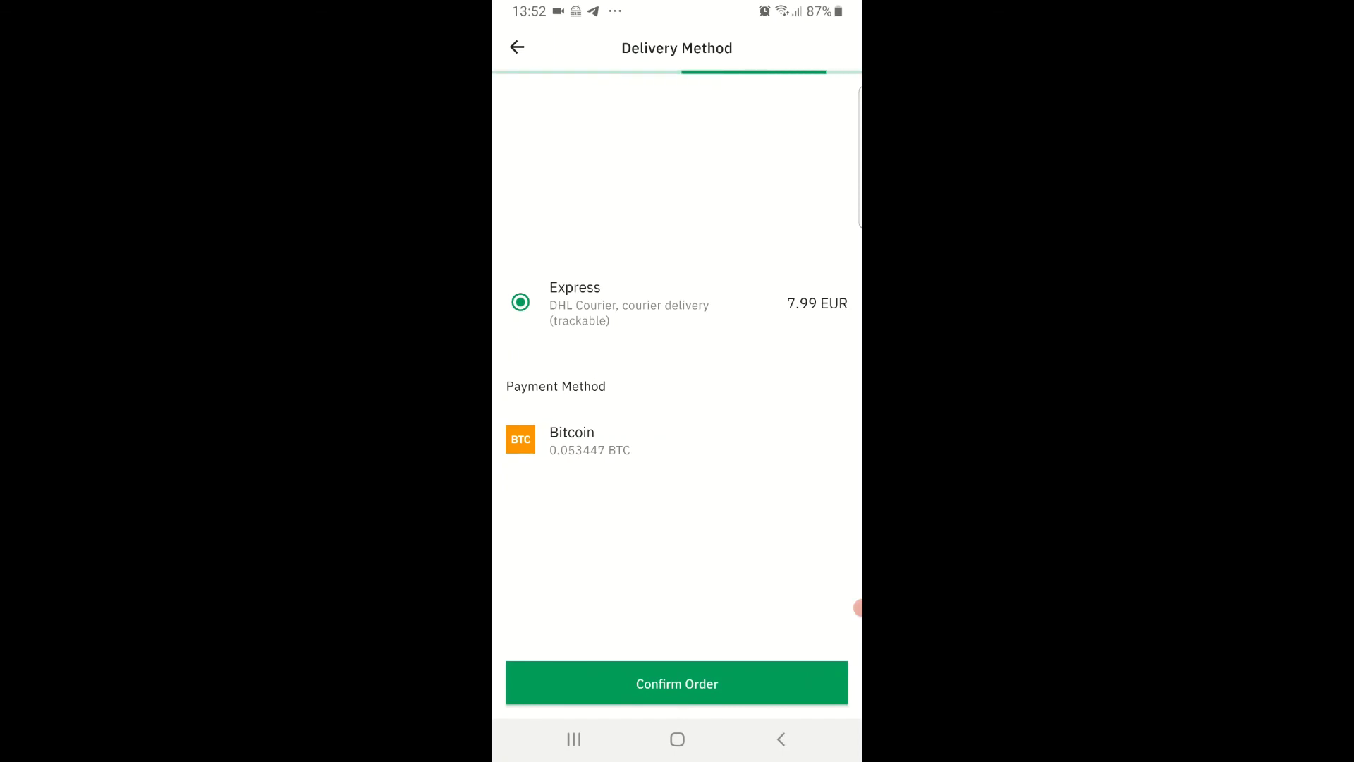